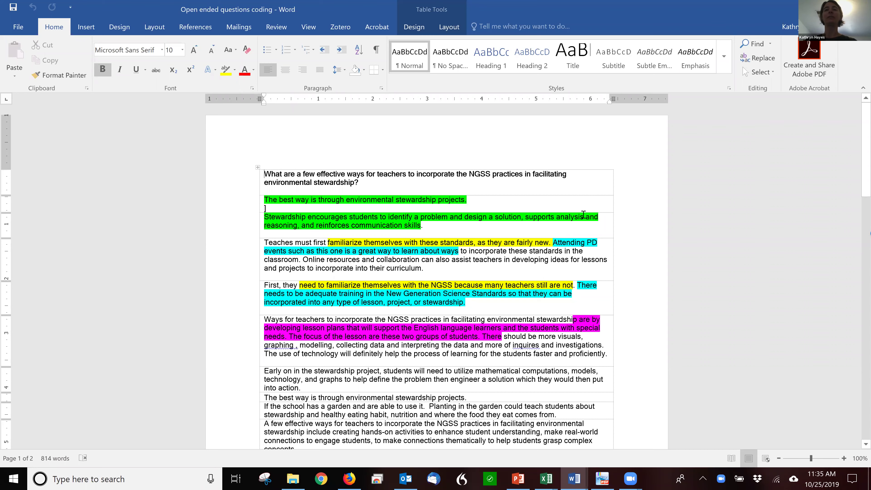
Attach a comment reading 'stewardship and NGSS practices' to the two green stewardship responses
scroll(582, 214, down, 5)
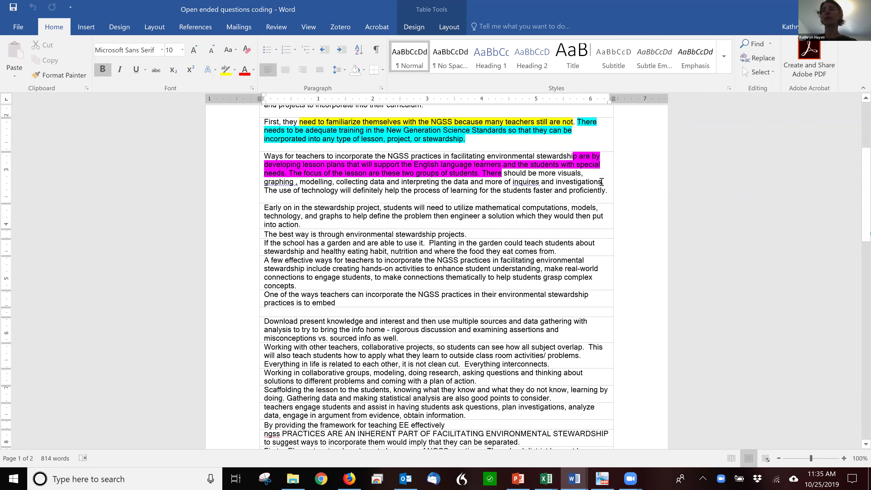
scroll(601, 181, up, 3)
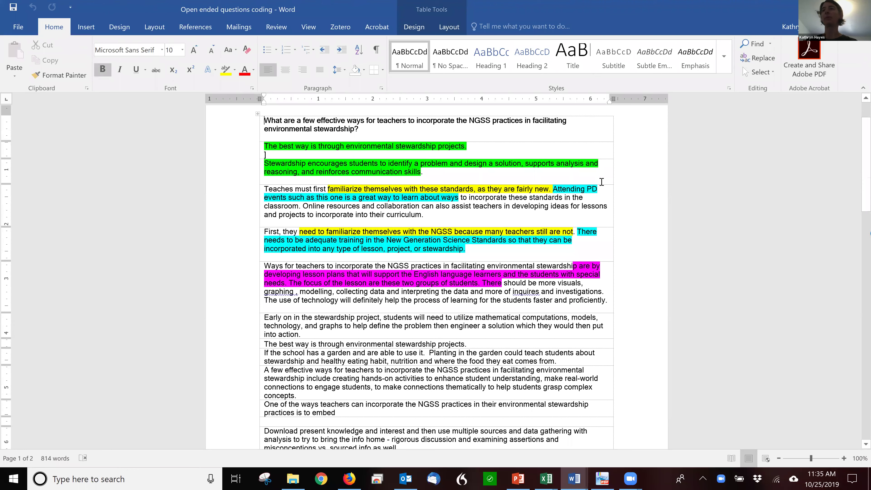
scroll(601, 181, up, 2)
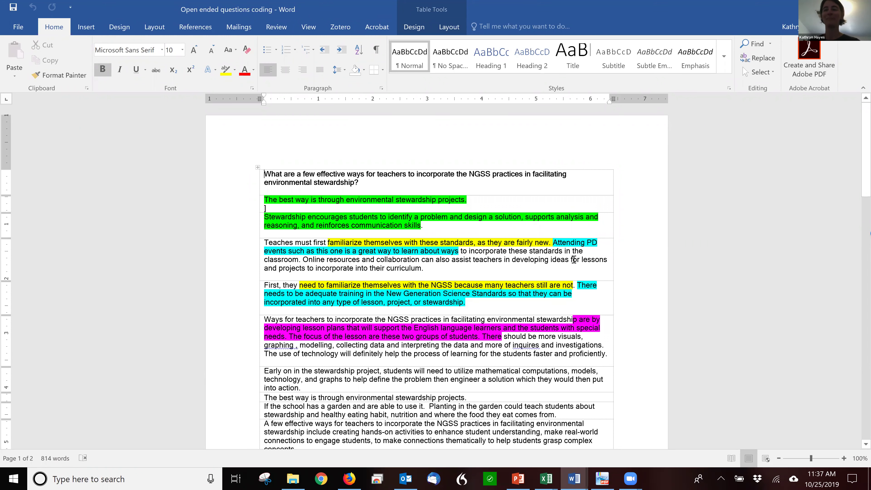
scroll(567, 262, down, 1)
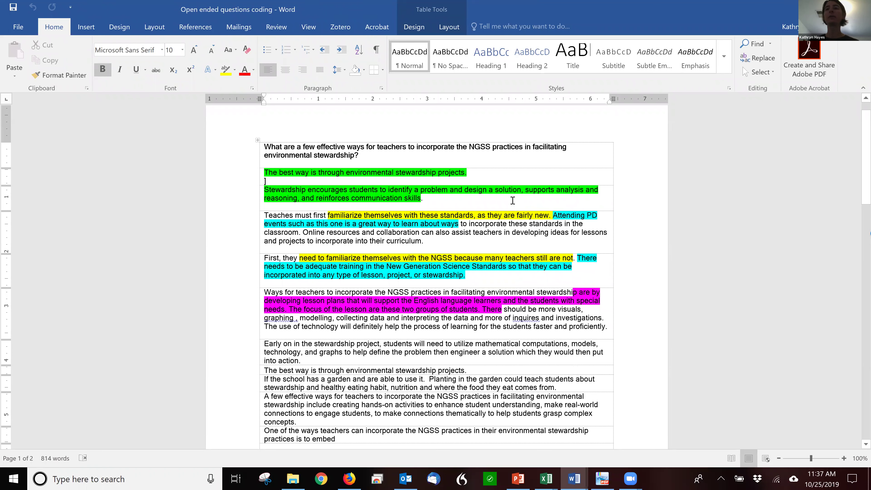
drag(382, 190, 342, 174)
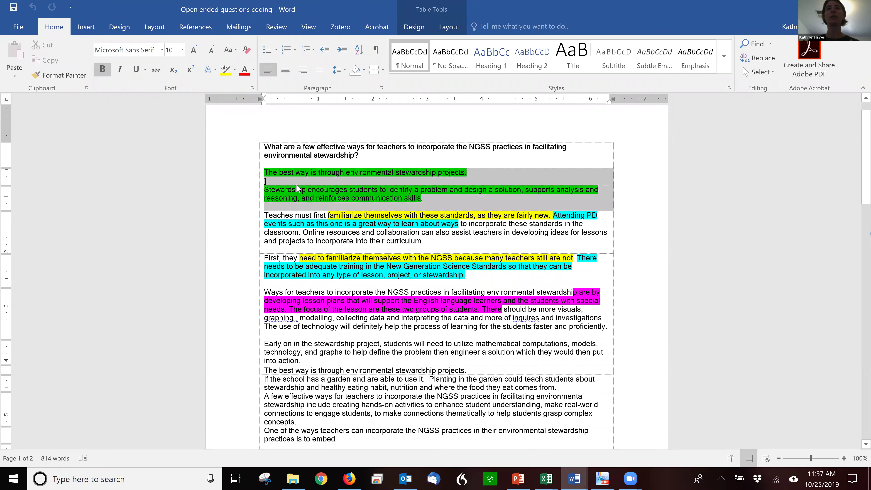
click(276, 27)
click(205, 57)
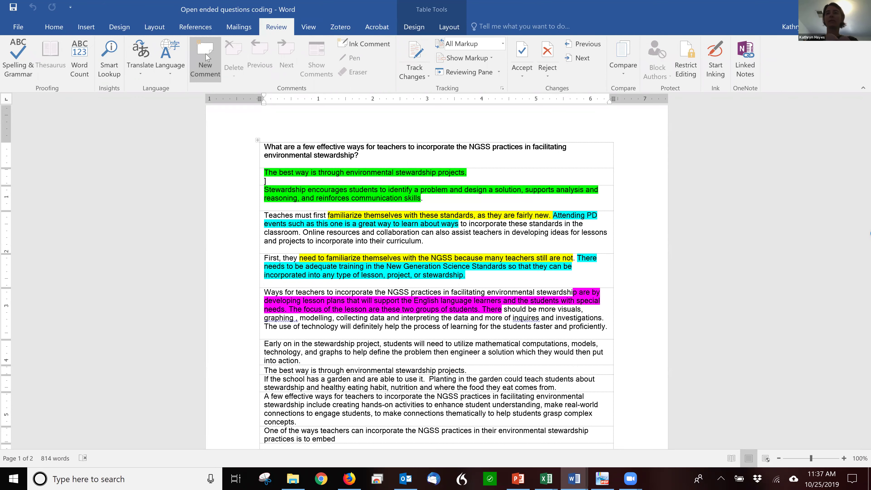
text(stewa)
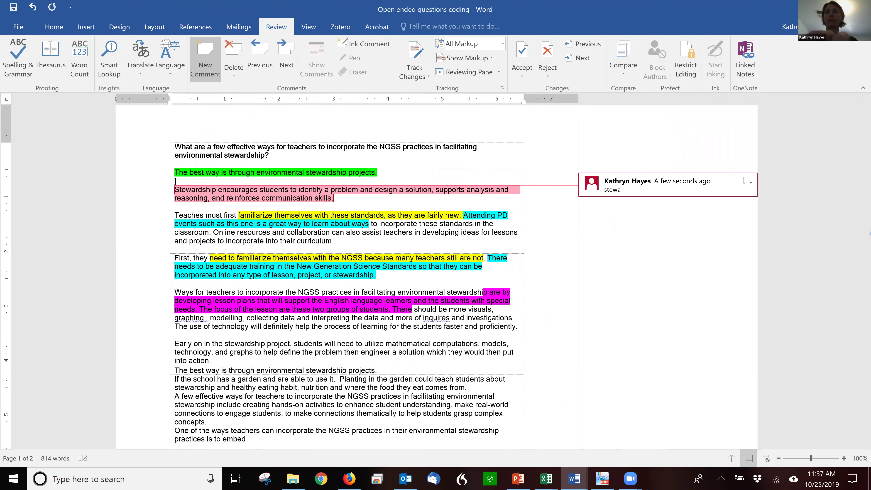
text(rdship )
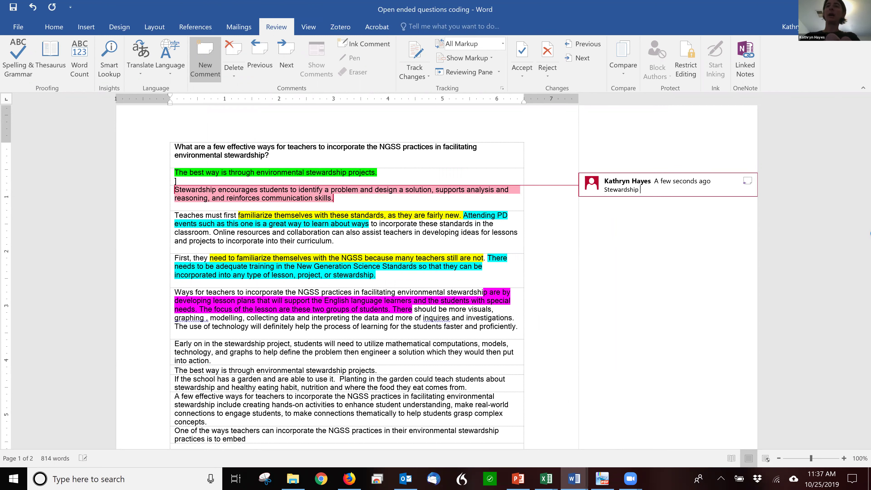
text(and NGSS)
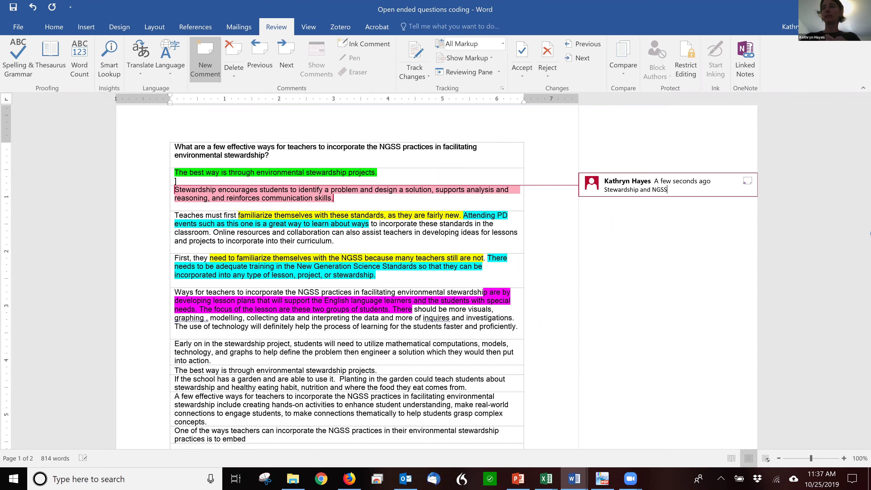
text( p)
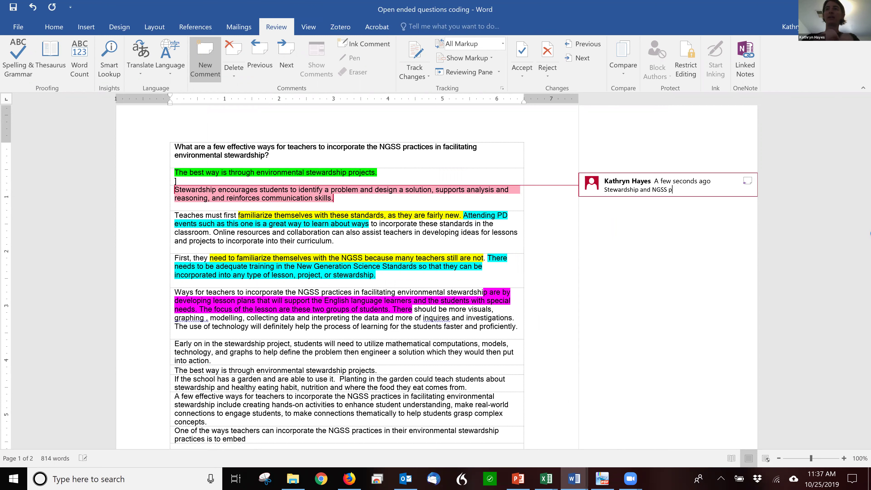
text(ractices)
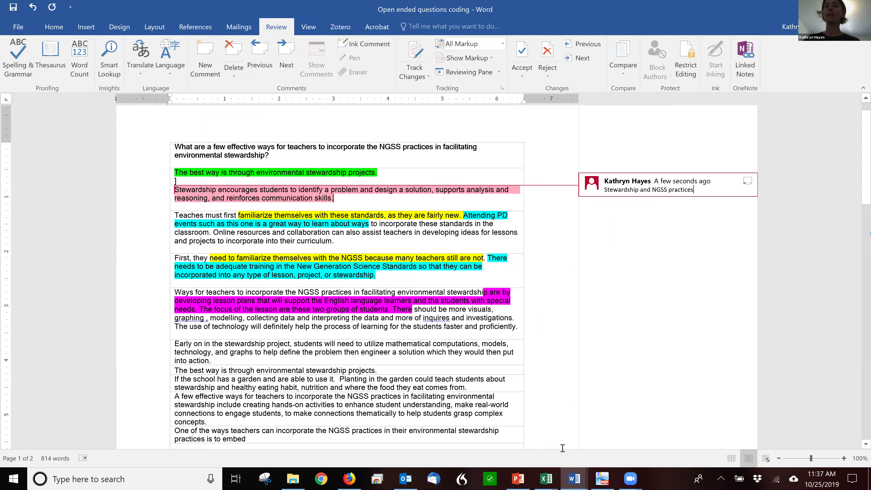
Switch to the coding table document and dismiss the document recovery panel
click(579, 478)
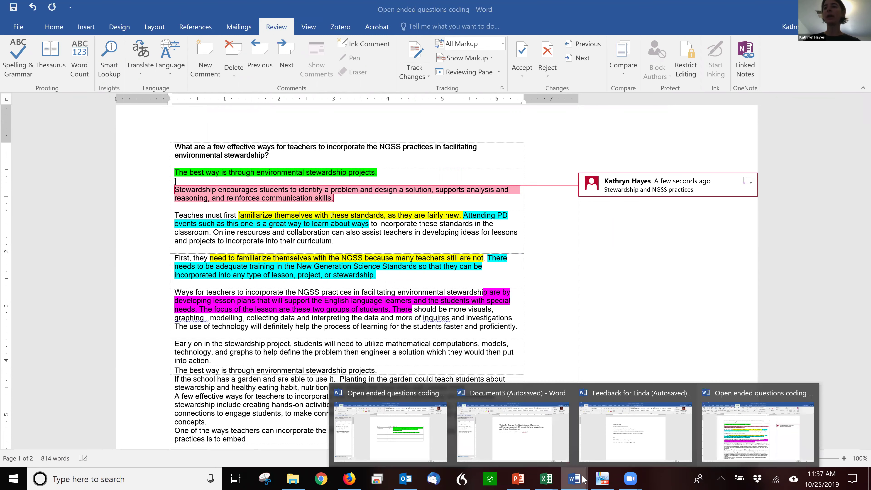
click(416, 441)
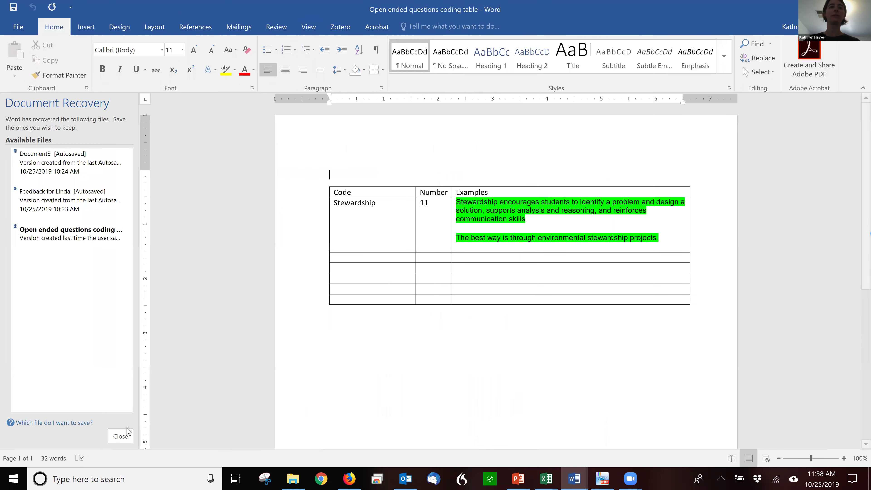
click(123, 437)
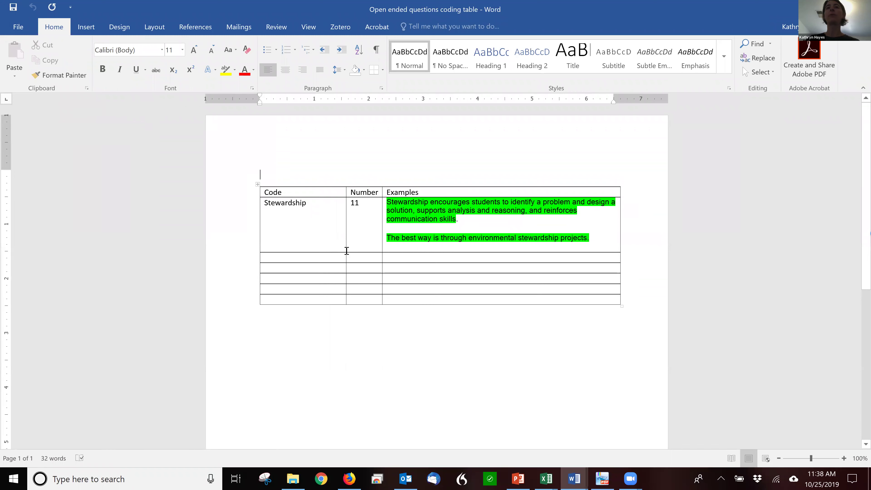
Replace the old Stewardship count with the tally 111111 in its Number cell
click(360, 204)
key(BackSpace)
key(BackSpace)
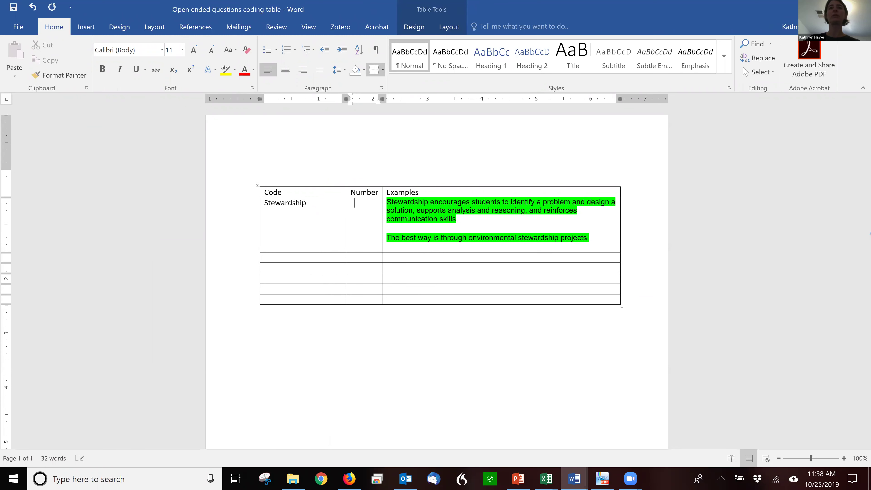
text(1)
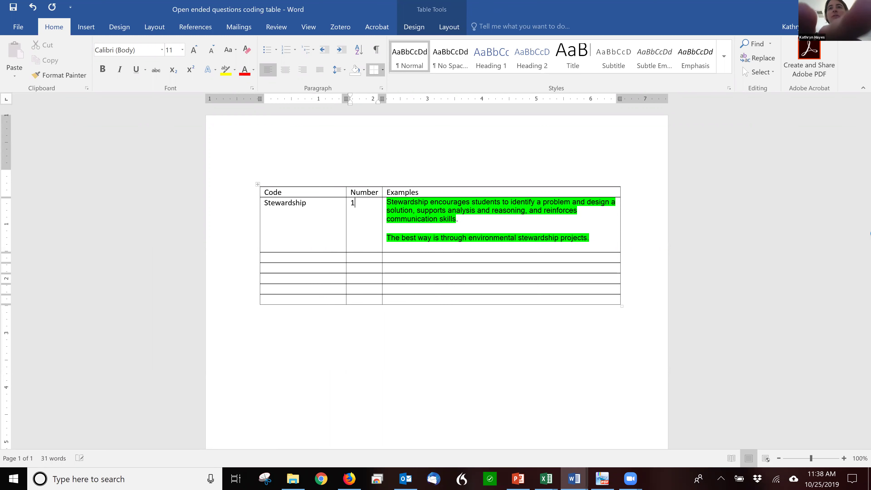
text(1)
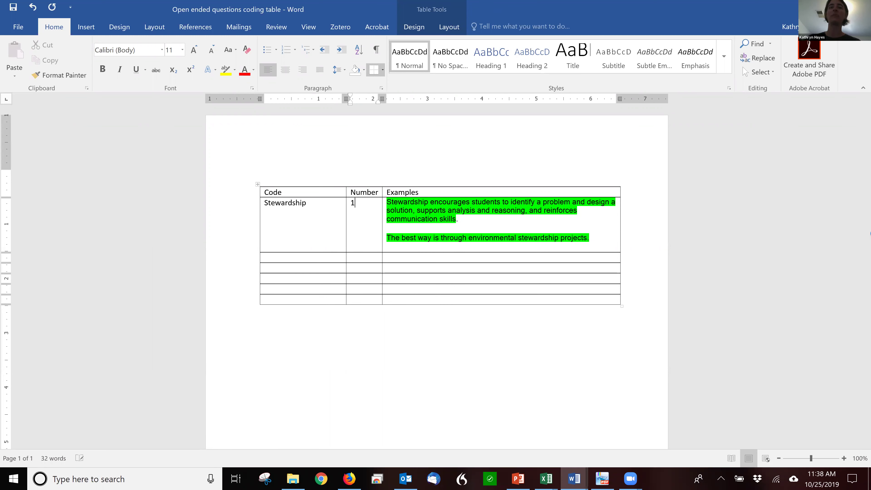
text(11)
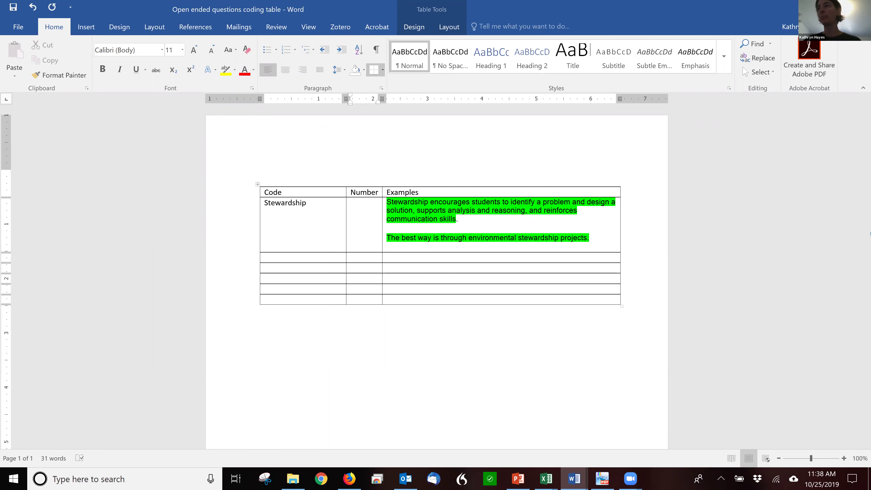
text(11)
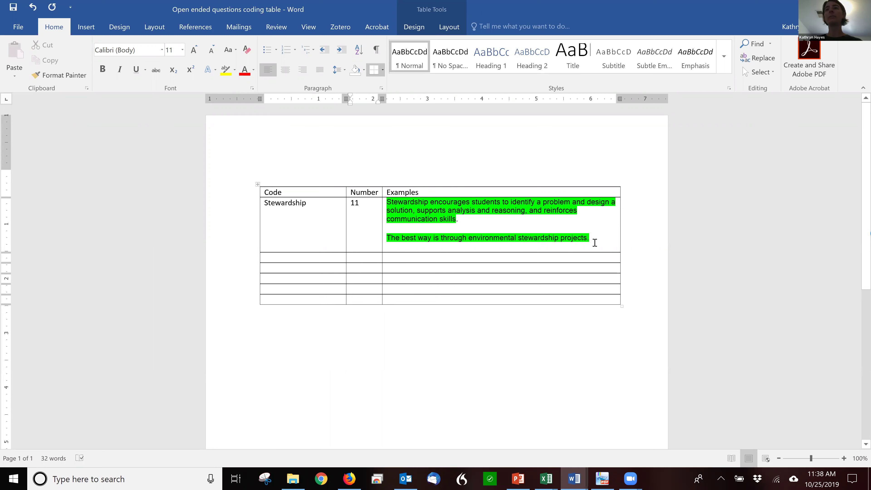
drag(597, 241, 398, 239)
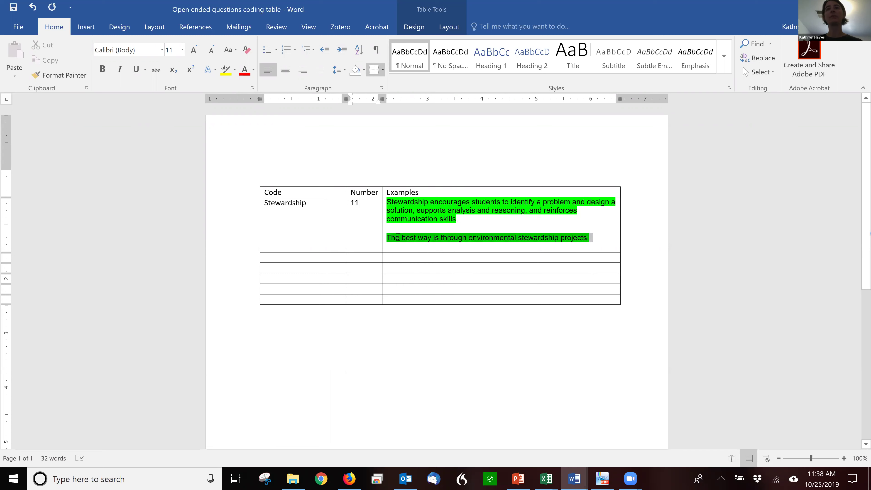
click(581, 231)
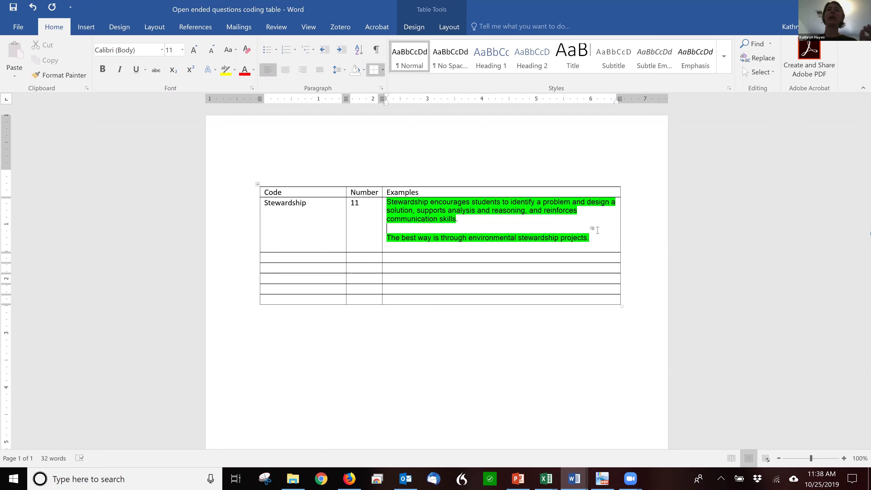
click(316, 223)
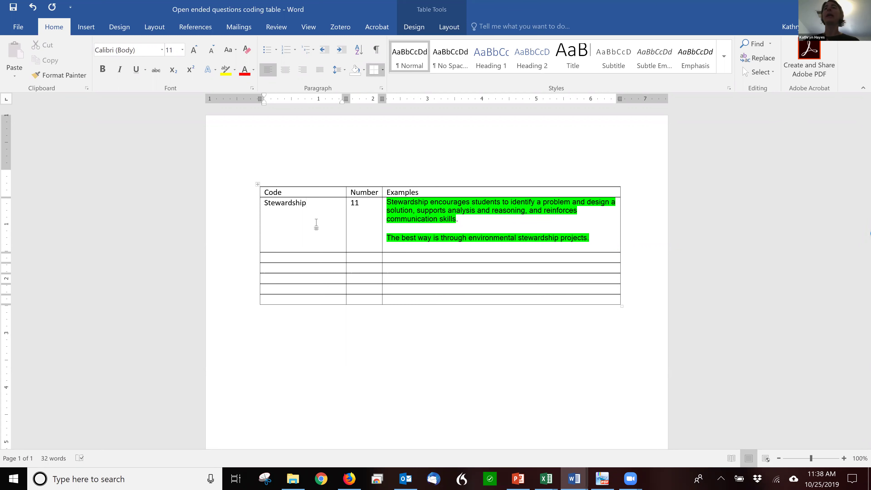
triple_click(417, 212)
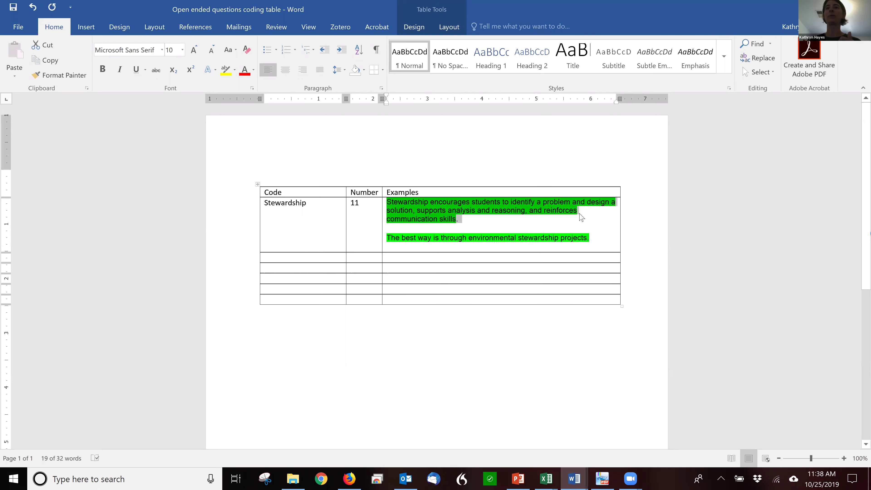
click(574, 209)
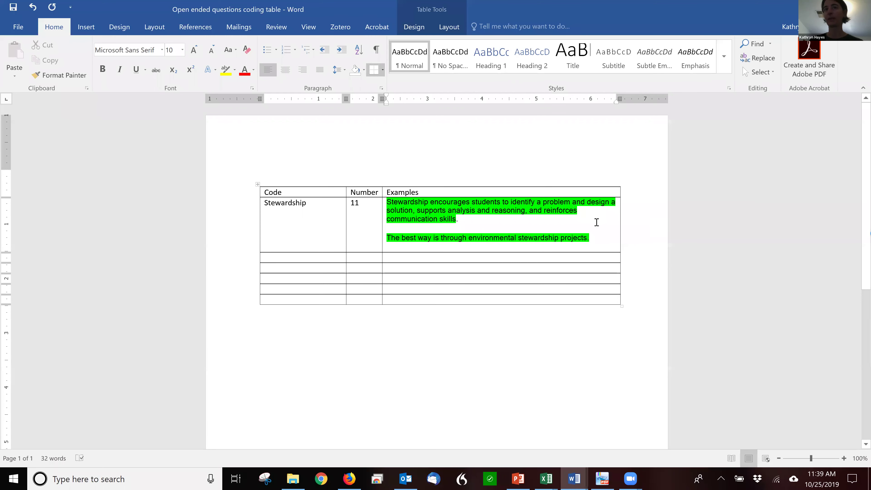
click(320, 260)
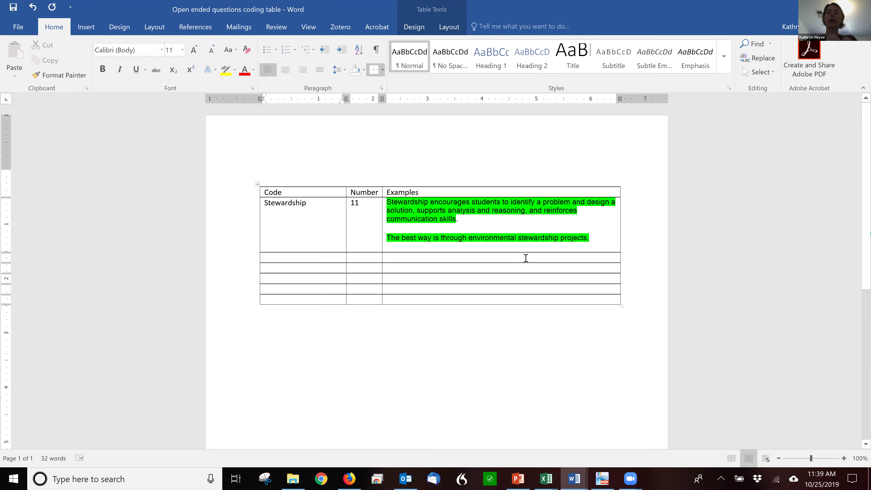
Add 'Need for PD' and 'NGSS is new' as new codes in the Code column
text(Need for PD)
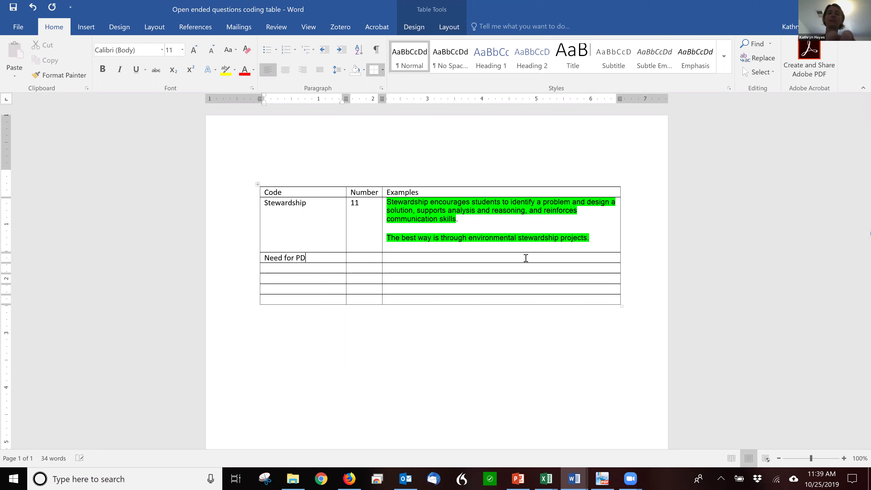
key(Return)
key(BackSpace)
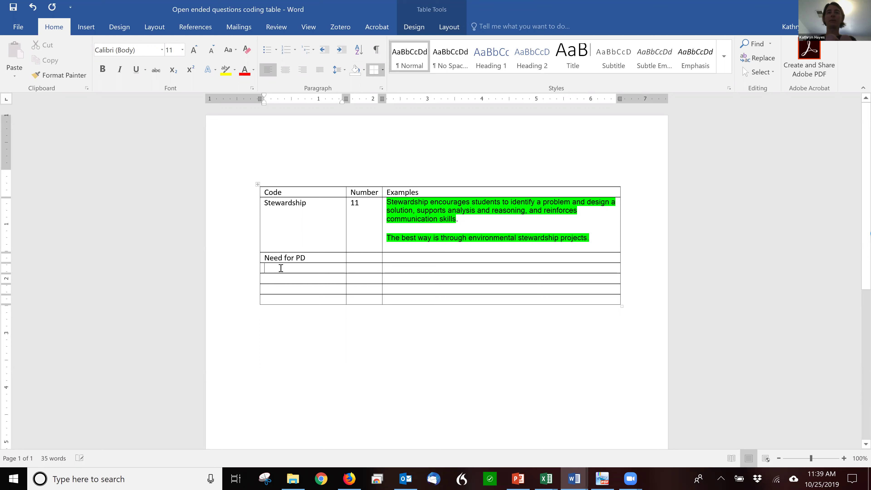
click(271, 268)
text(NGSS is )
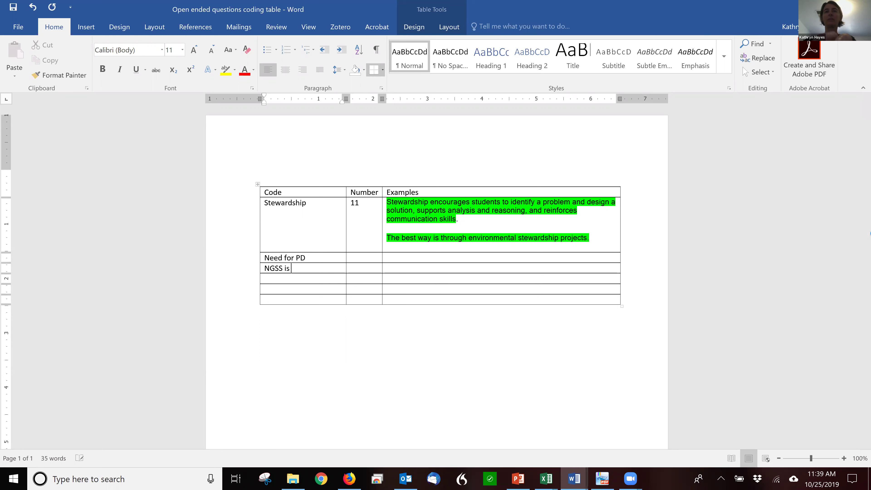
text(new)
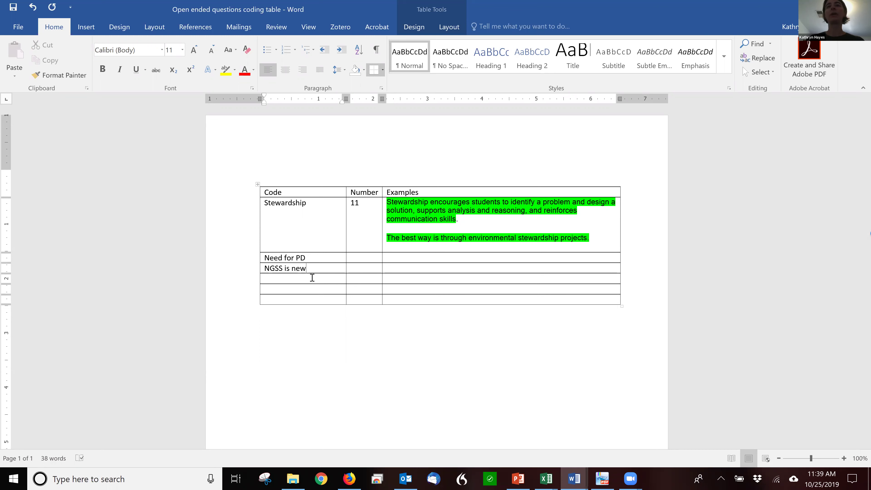
Enter tallies 111 and 11 for the new codes and add five 1s to Stewardship's count
click(358, 257)
text(1)
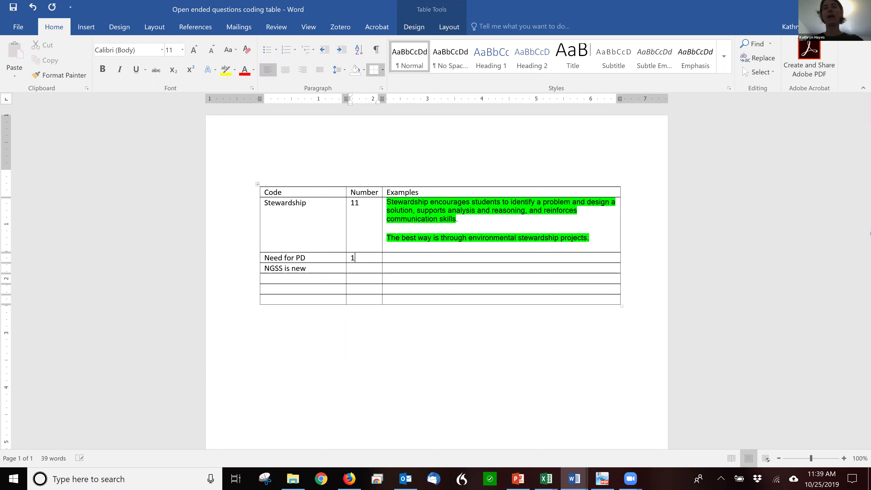
text(11)
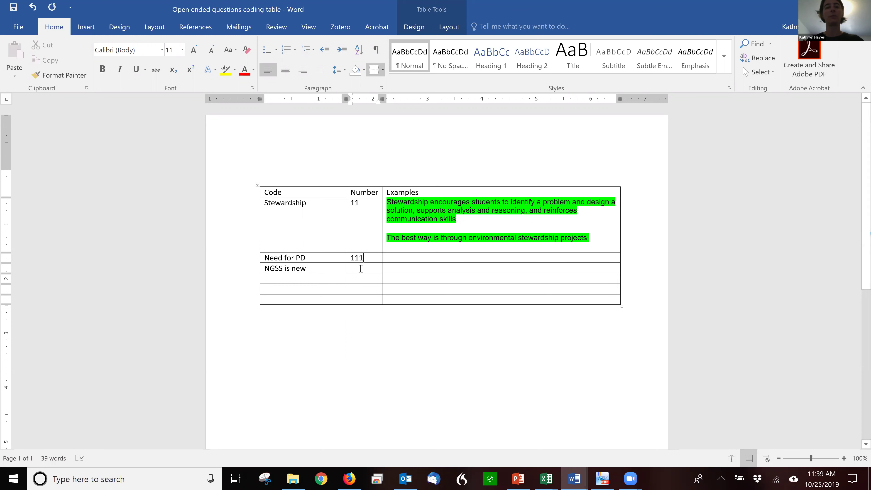
click(358, 267)
text(11)
click(415, 259)
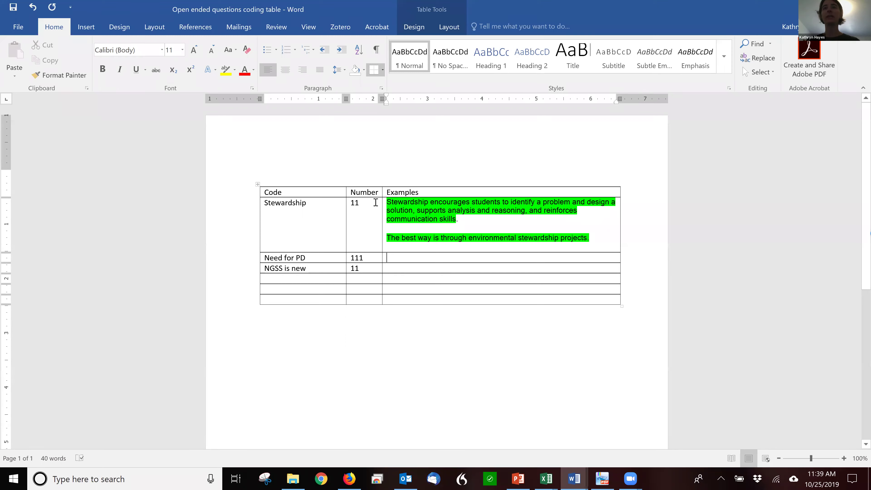
text(11111)
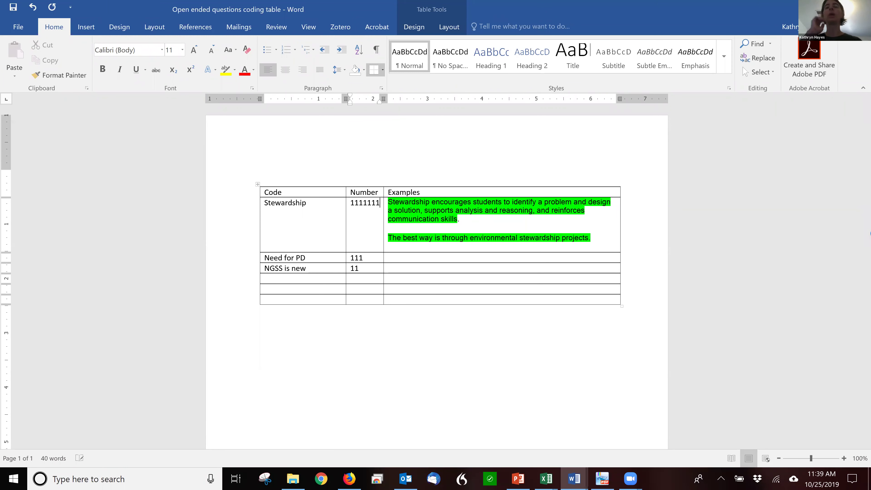